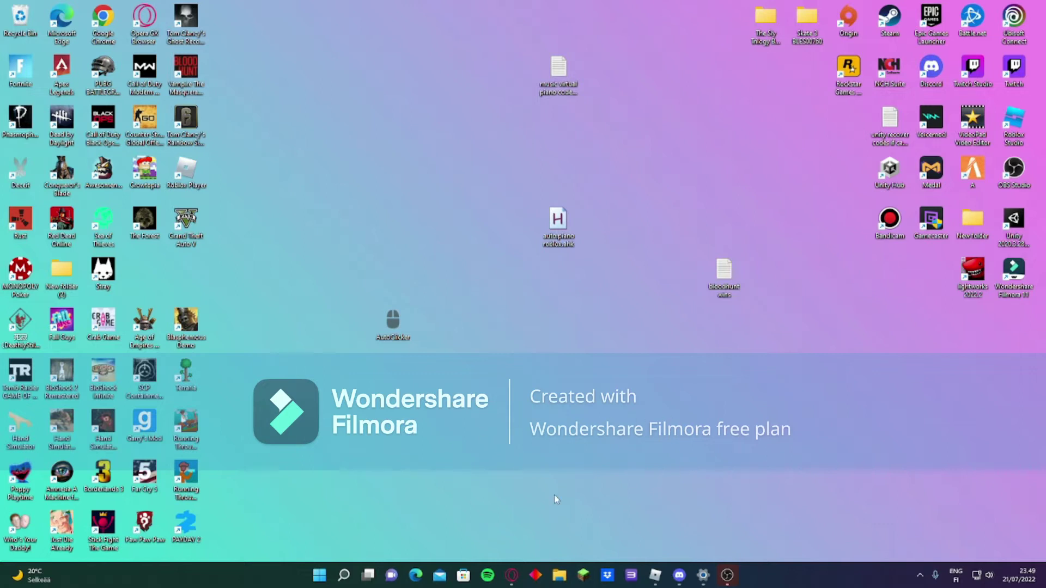
# Bring up the ghacks article in Opera GX and scroll to its sc delete command example.
pyautogui.click(511, 575)
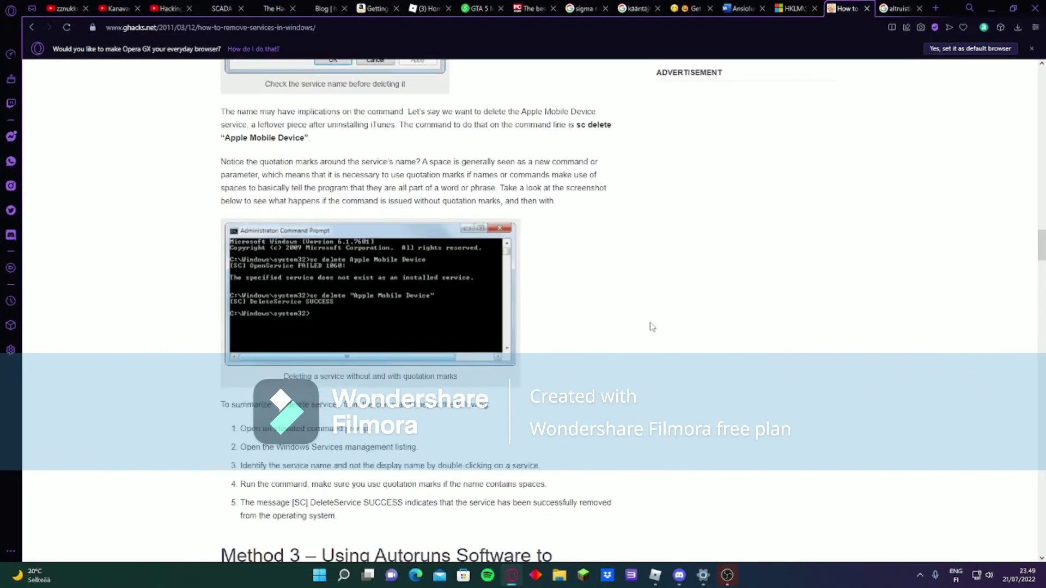
pyautogui.scroll(1, 652, 327)
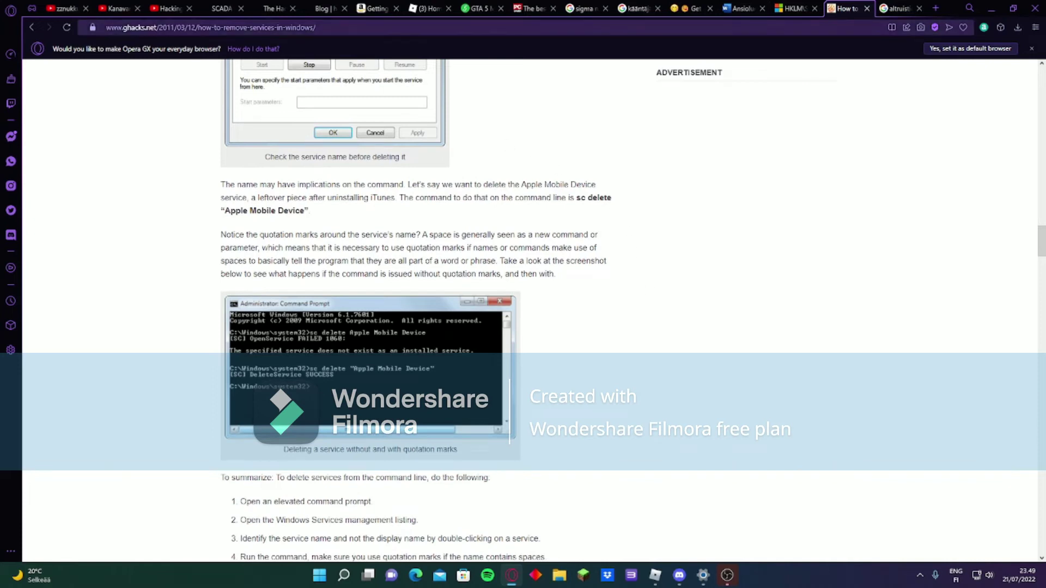
pyautogui.scroll(2, 570, 149)
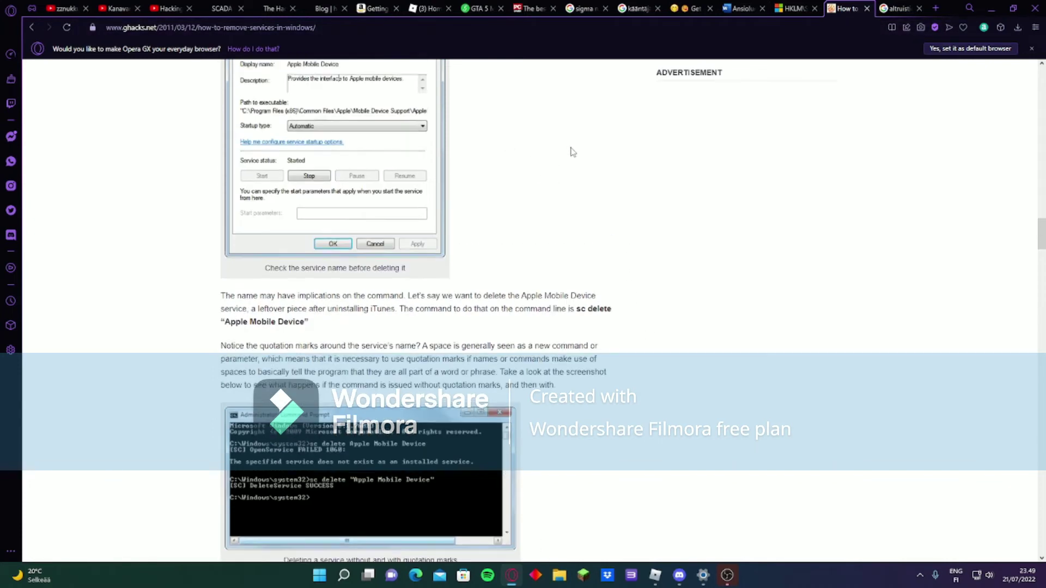
pyautogui.scroll(2, 571, 151)
pyautogui.scroll(-5, 573, 163)
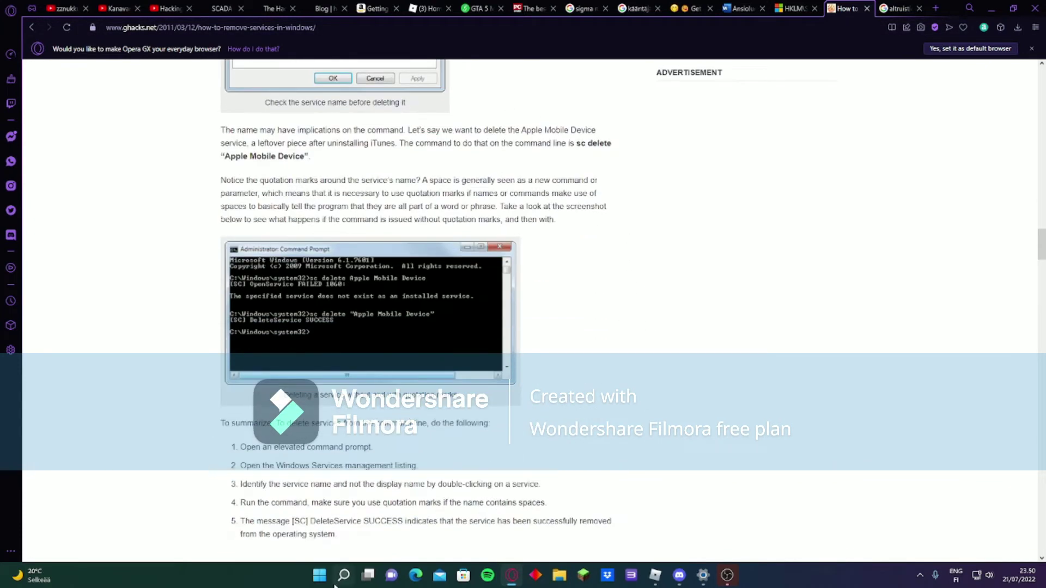
pyautogui.click(343, 575)
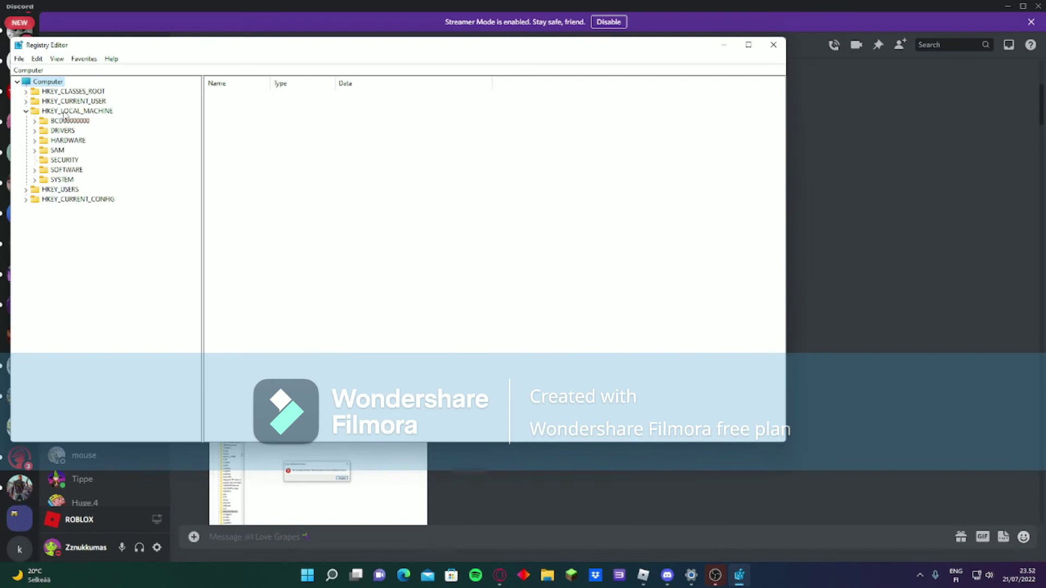
# Briefly expand and collapse BCD00000000 and DRIVERS, then expand the SYSTEM key.
pyautogui.click(34, 131)
pyautogui.click(34, 121)
pyautogui.click(34, 120)
pyautogui.click(34, 131)
pyautogui.click(34, 180)
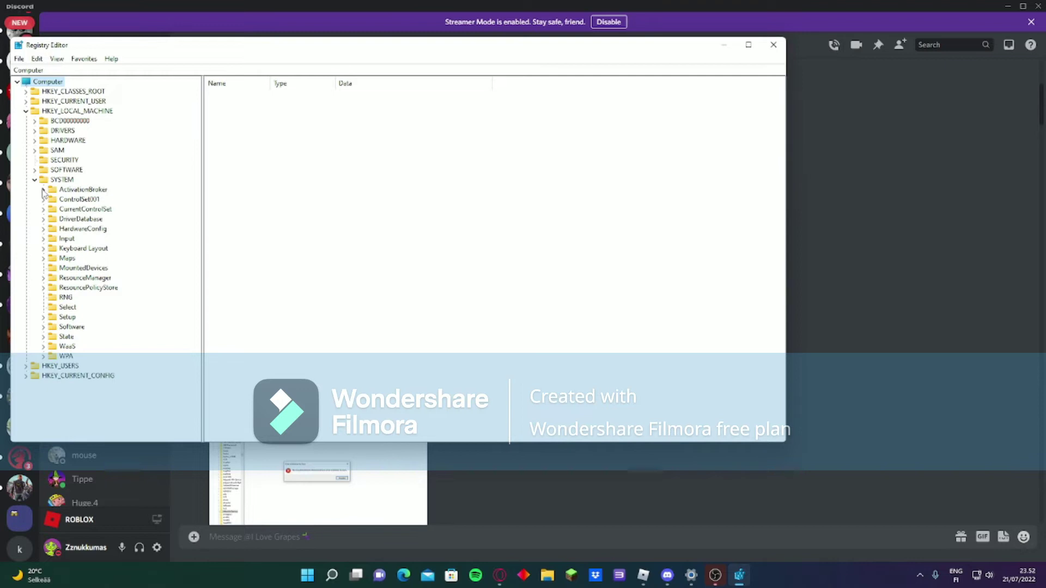
# Expand ControlSet001 under SYSTEM and then its Services key to list the service entries.
pyautogui.click(43, 190)
pyautogui.click(43, 189)
pyautogui.click(43, 200)
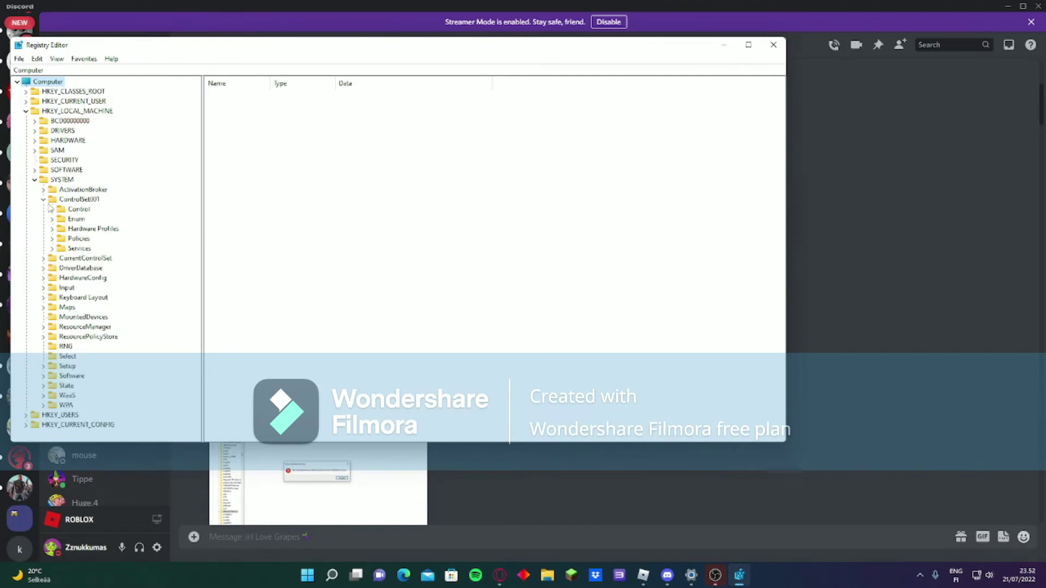
pyautogui.click(52, 209)
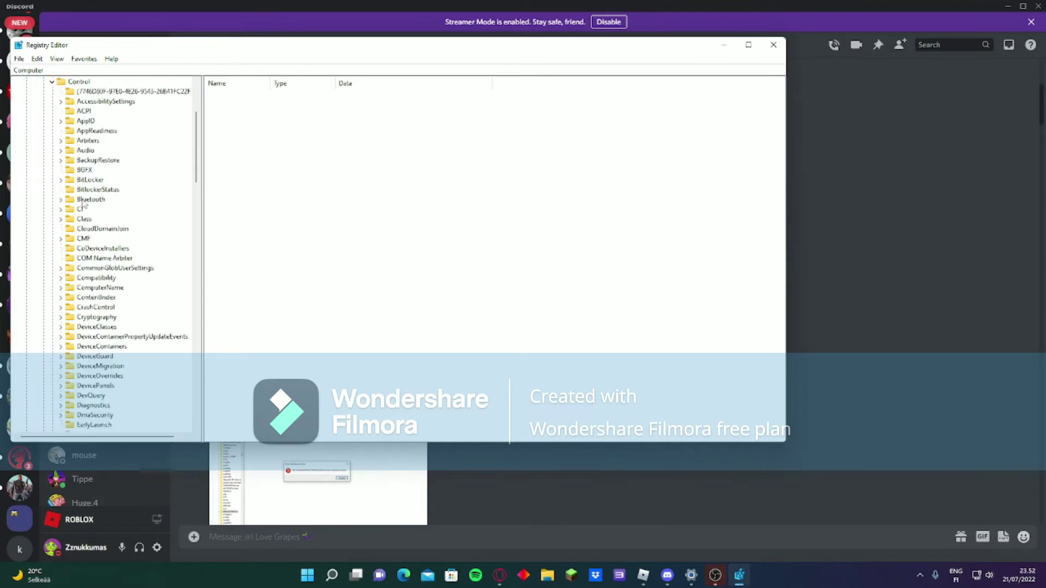
pyautogui.moveTo(197, 153); pyautogui.dragTo(197, 150)
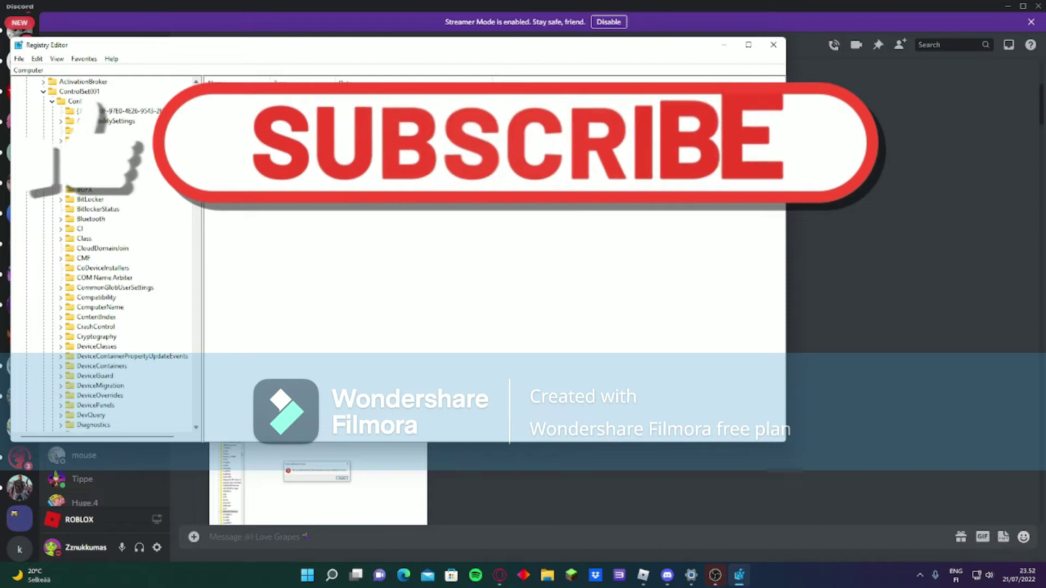
pyautogui.moveTo(198, 149); pyautogui.dragTo(198, 87)
pyautogui.click(52, 209)
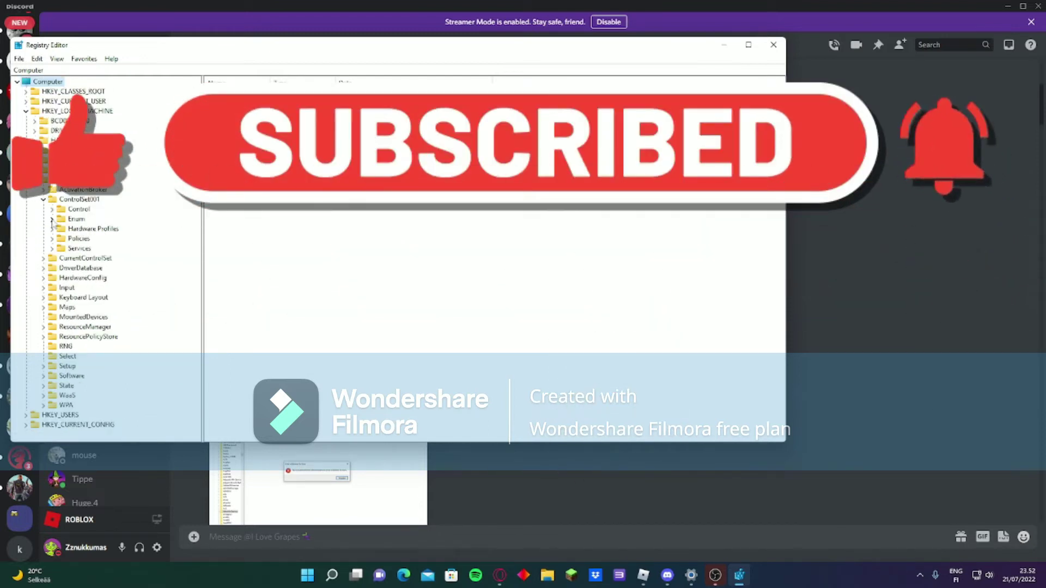
pyautogui.click(52, 248)
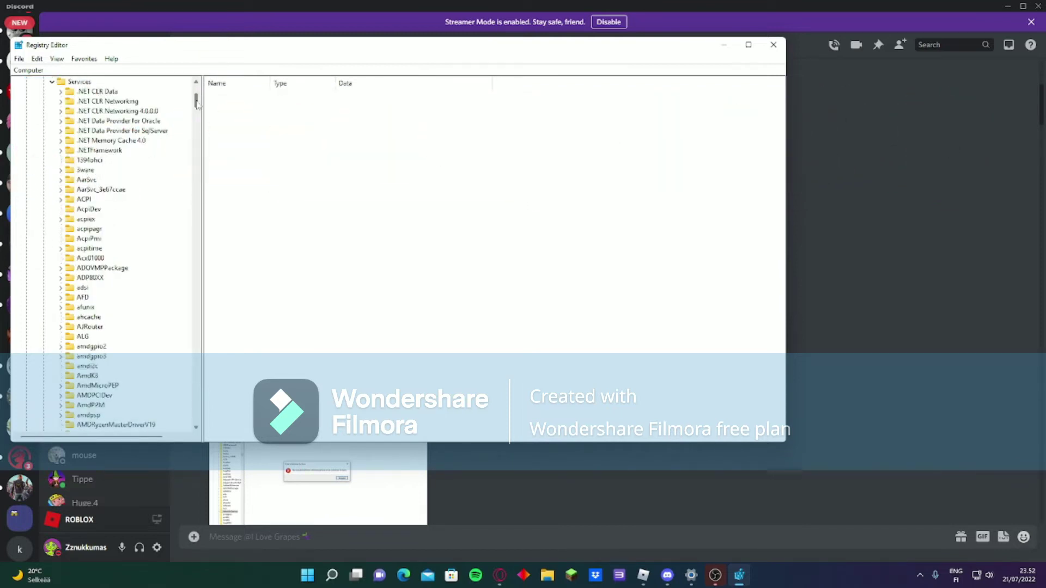
pyautogui.scroll(6, 198, 105)
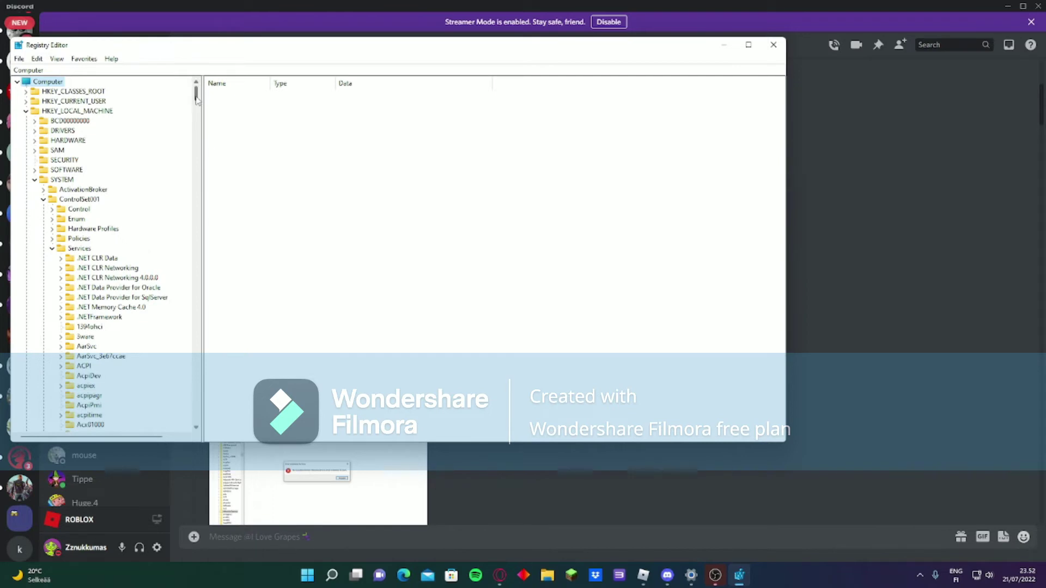
pyautogui.moveTo(197, 98); pyautogui.dragTo(197, 110)
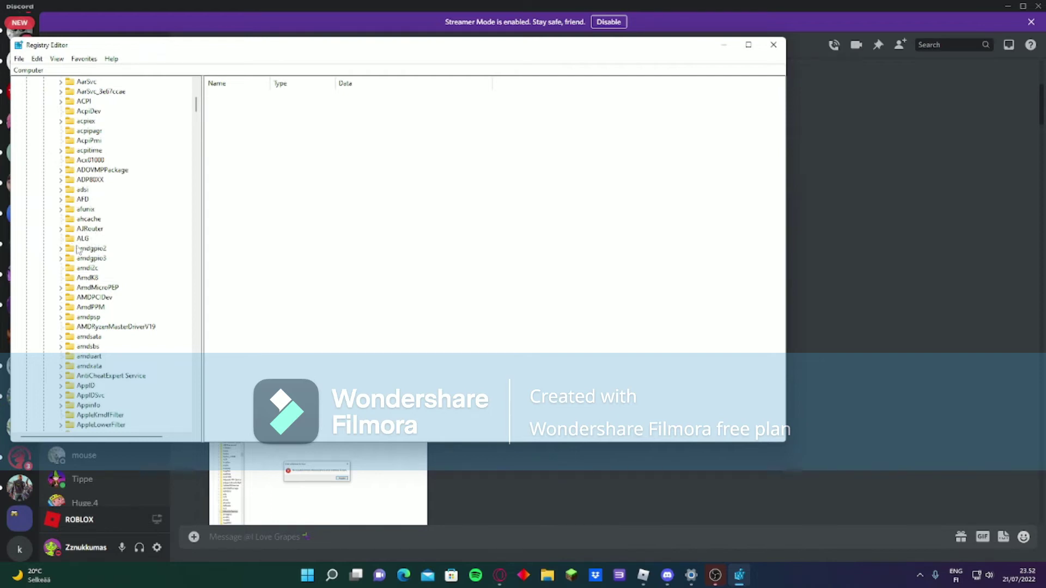
pyautogui.click(61, 229)
pyautogui.click(61, 230)
# In the Discord DM, enlarge the AltruisticService deletion-error screenshot, then close it.
pyautogui.click(518, 473)
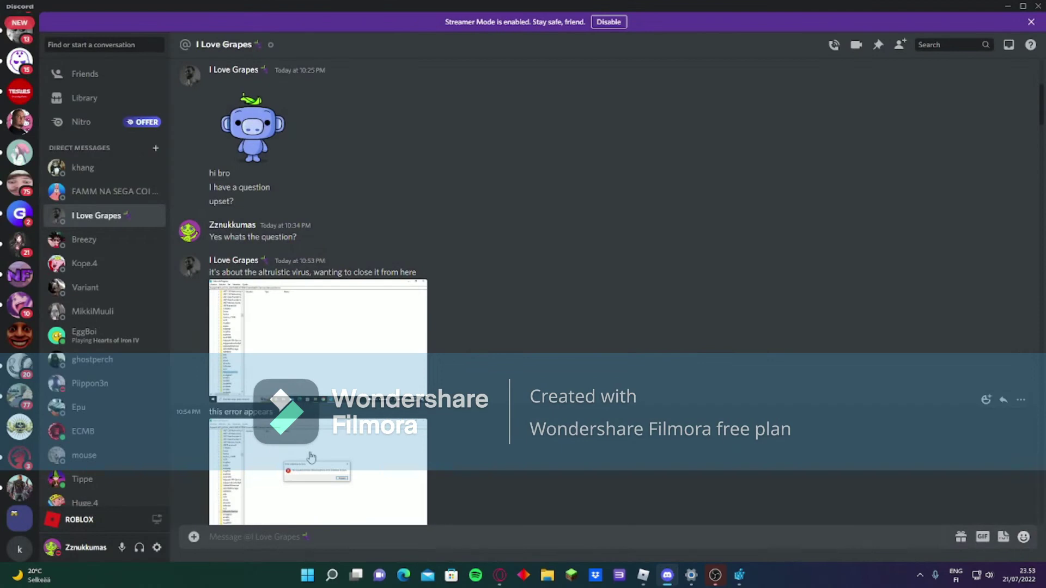
pyautogui.click(311, 456)
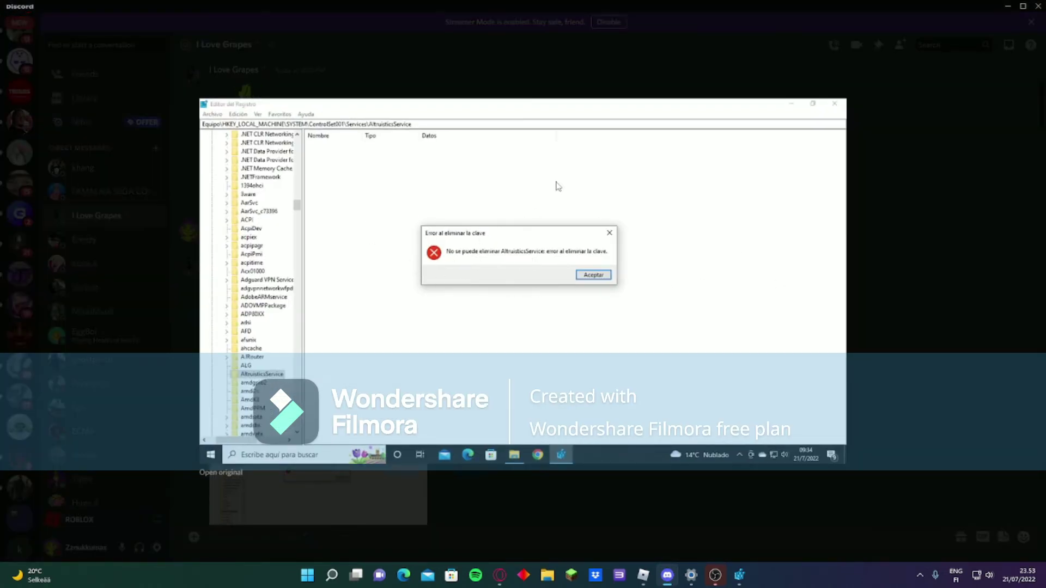
pyautogui.click(648, 505)
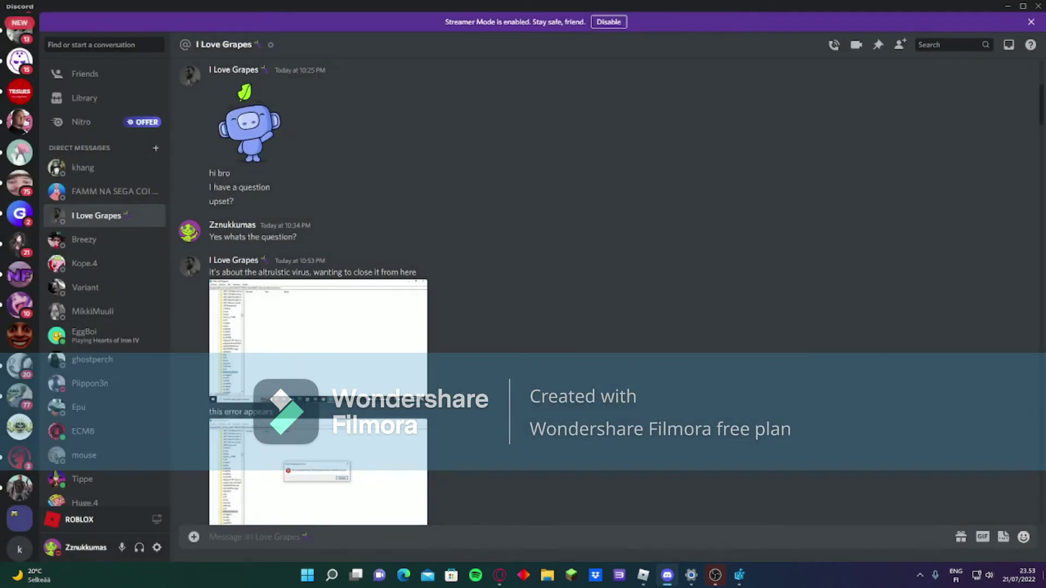
# Find Command Prompt in Windows search and bring up its Run as administrator option.
pyautogui.click(667, 575)
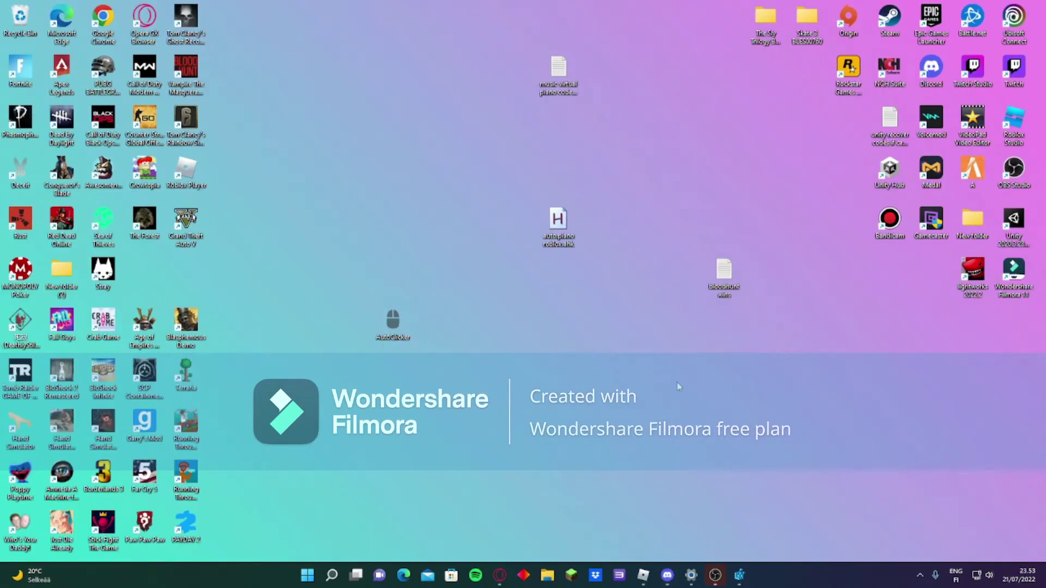
pyautogui.click(331, 575)
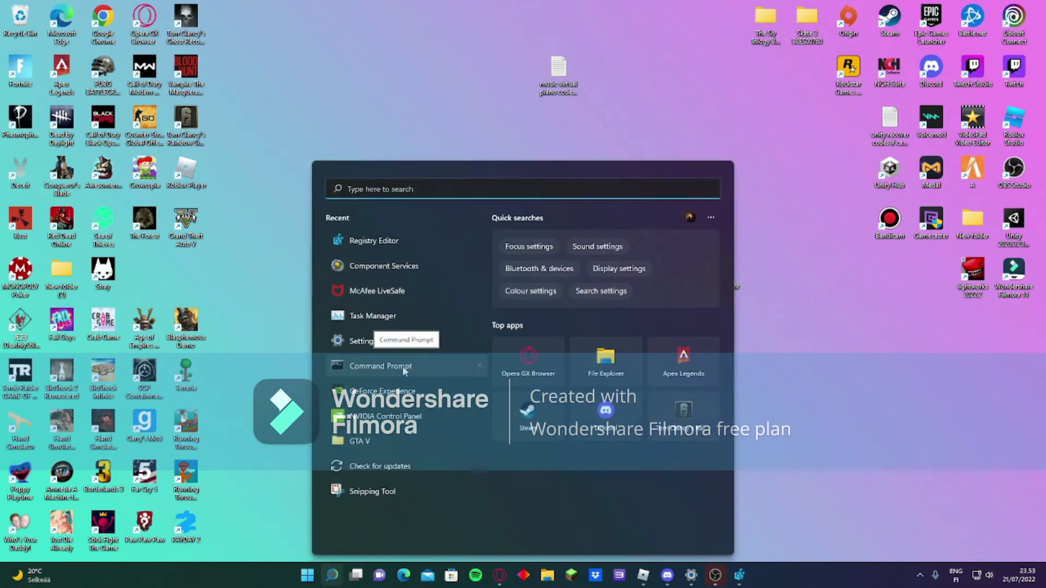
pyautogui.rightClick(403, 364)
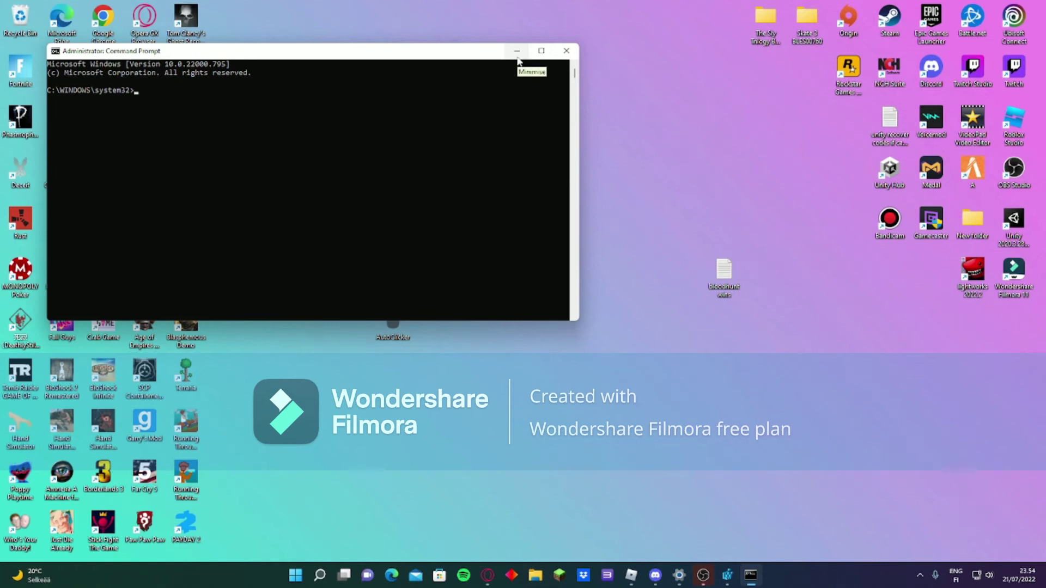
# Draft sc delete "AltruisticService", erase it, and return to the ghacks article in Opera GX.
pyautogui.write('delete "AltruisticService')
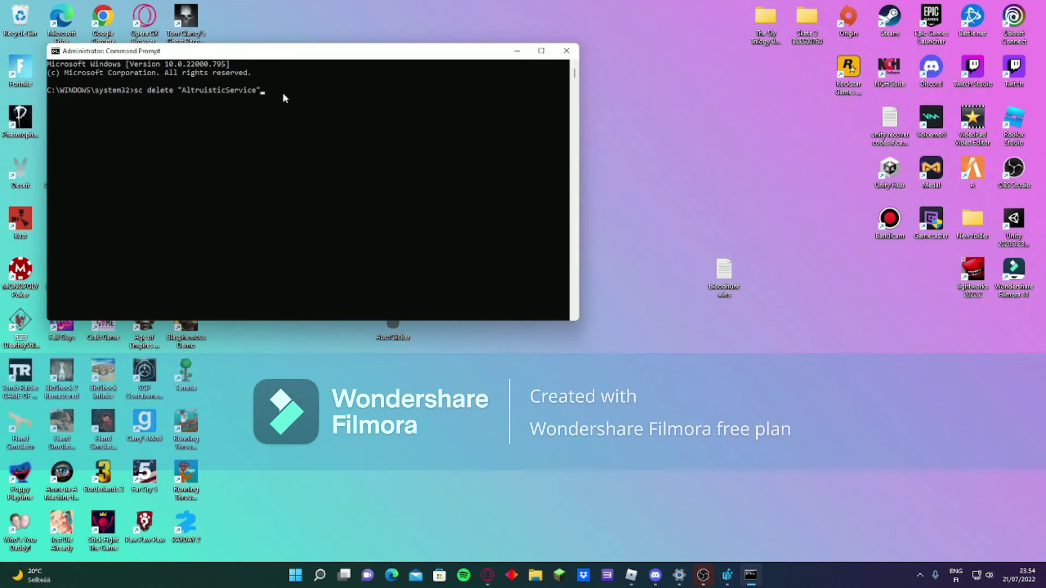
pyautogui.press('BackSpace')
pyautogui.press('BackSpace')
pyautogui.press('BackSpace')
pyautogui.press('BackSpace')
pyautogui.press('BackSpace')
pyautogui.press('BackSpace')
pyautogui.press('BackSpace')
pyautogui.press('BackSpace')
pyautogui.press('BackSpace')
pyautogui.press('BackSpace')
pyautogui.press('BackSpace')
pyautogui.press('BackSpace')
pyautogui.press('BackSpace')
pyautogui.press('BackSpace')
pyautogui.press('BackSpace')
pyautogui.press('BackSpace')
pyautogui.press('BackSpace')
pyautogui.press('BackSpace')
pyautogui.press('BackSpace')
pyautogui.press('BackSpace')
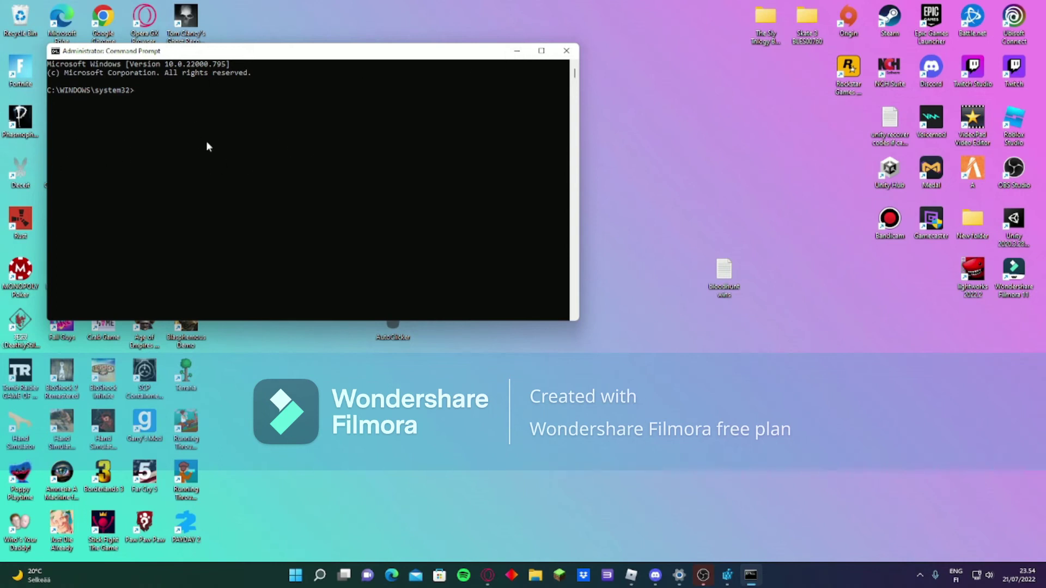
pyautogui.click(489, 576)
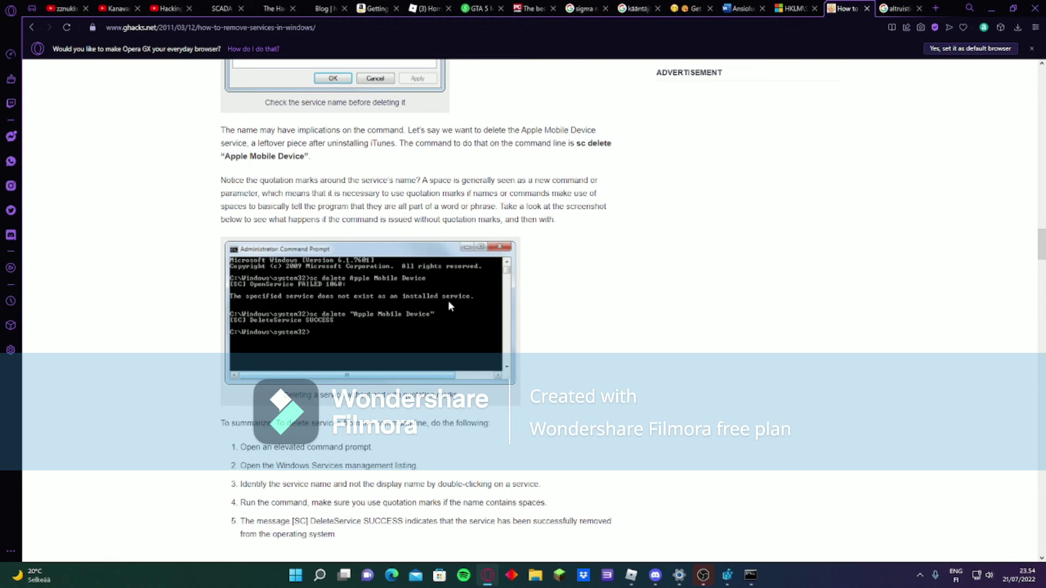
# Scroll the ghacks article down to recheck the sc delete command screenshot.
pyautogui.scroll(-3, 381, 263)
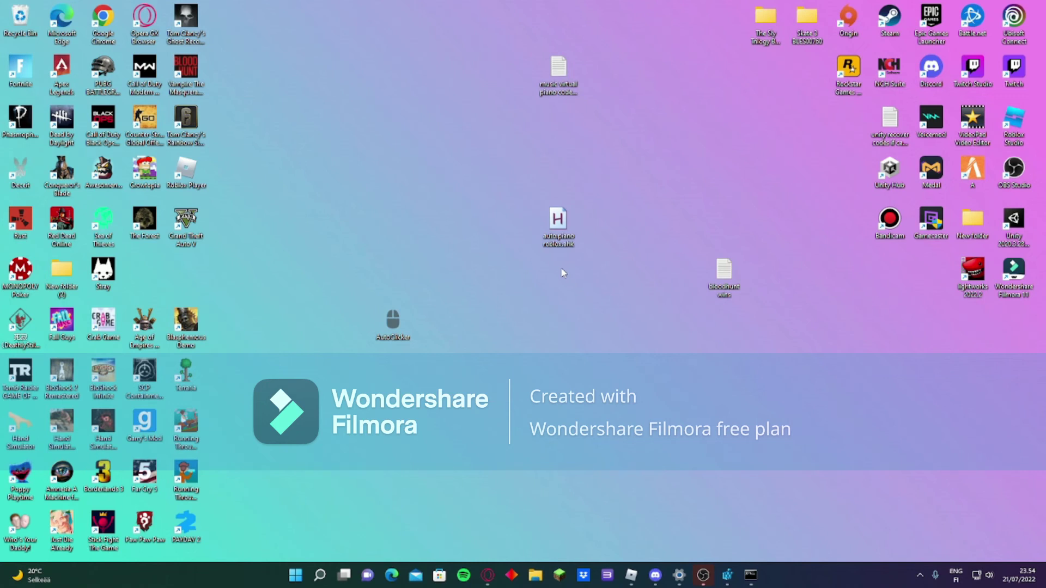
# Close the administrator Command Prompt from its taskbar preview thumbnail.
pyautogui.moveTo(755, 567)
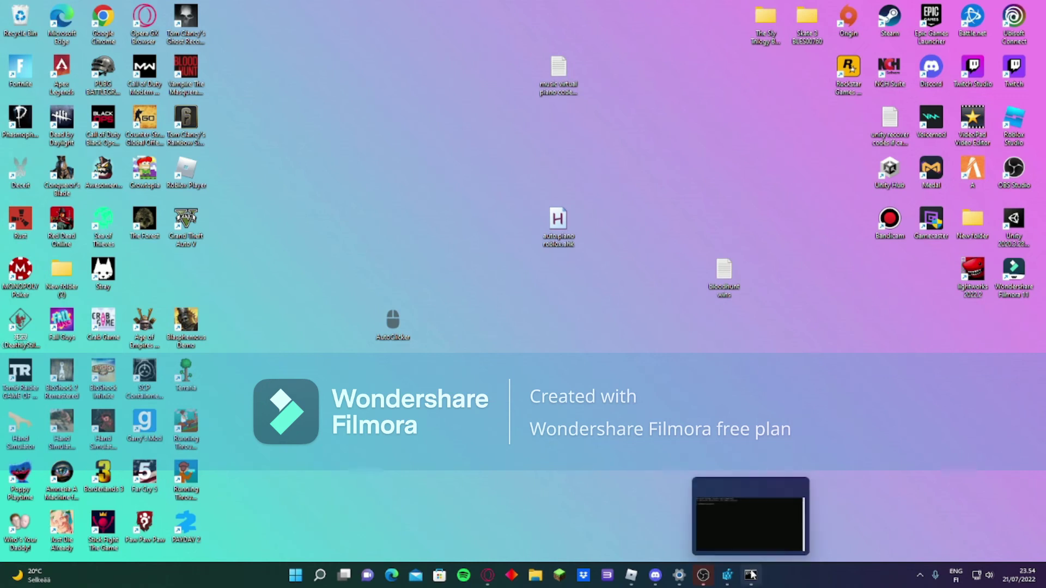
pyautogui.click(799, 488)
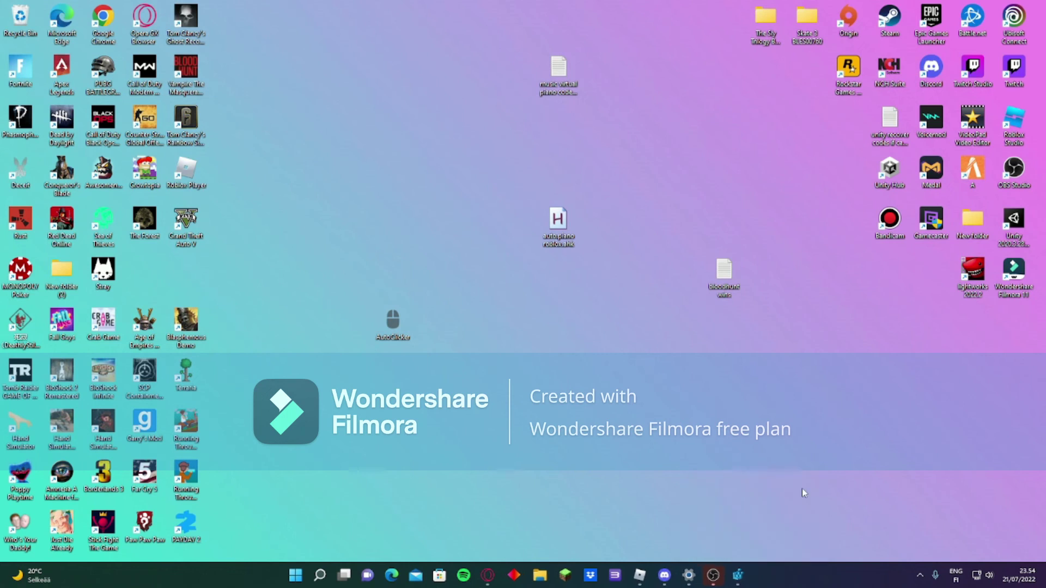